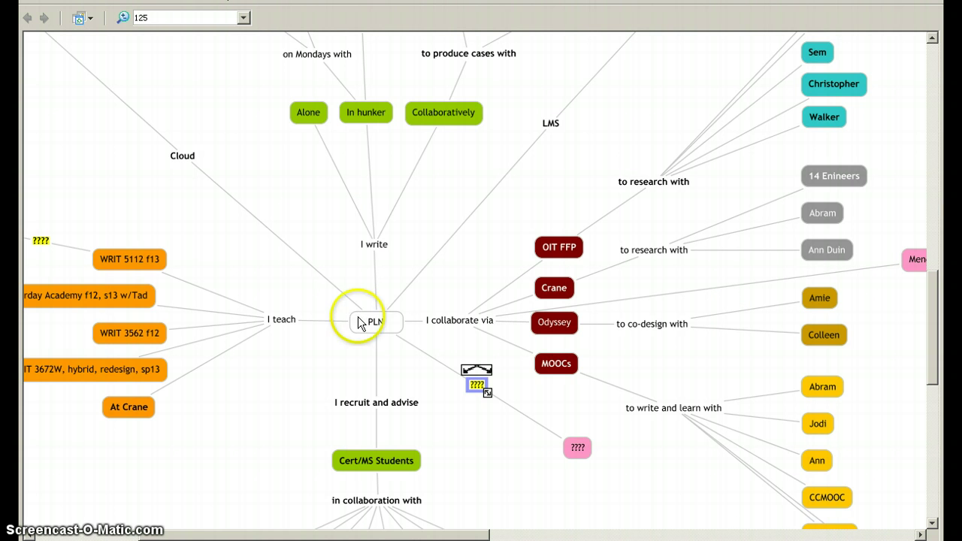
# - Drag a new link from PLN toward the upper right, creating a second pink '????' concept
pyautogui.click(366, 323)
pyautogui.click(376, 302)
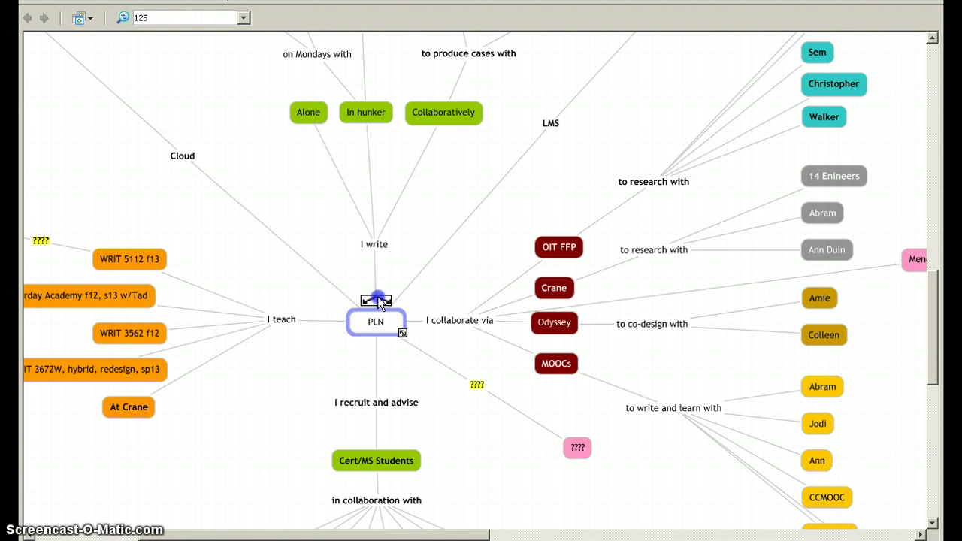
pyautogui.moveTo(377, 297); pyautogui.dragTo(550, 186)
pyautogui.click(462, 253)
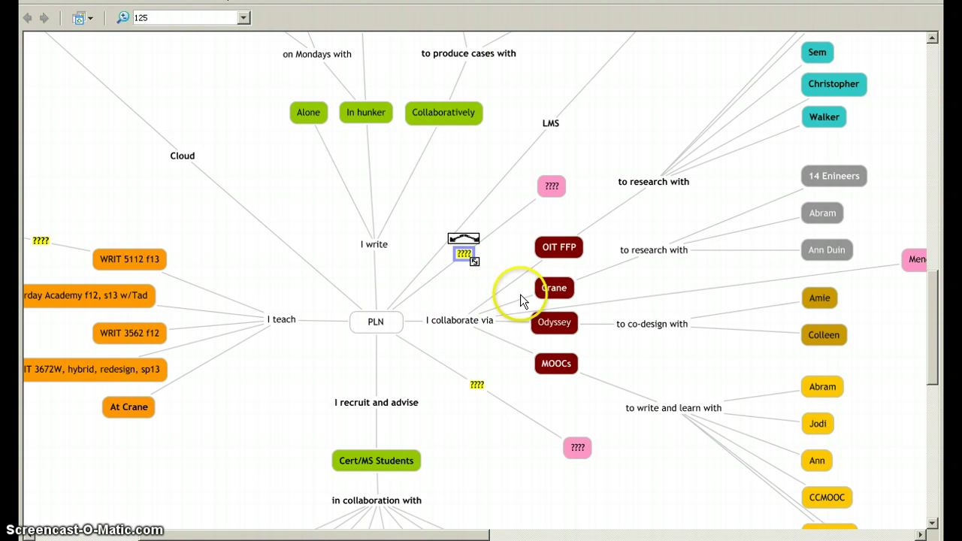
pyautogui.click(558, 248)
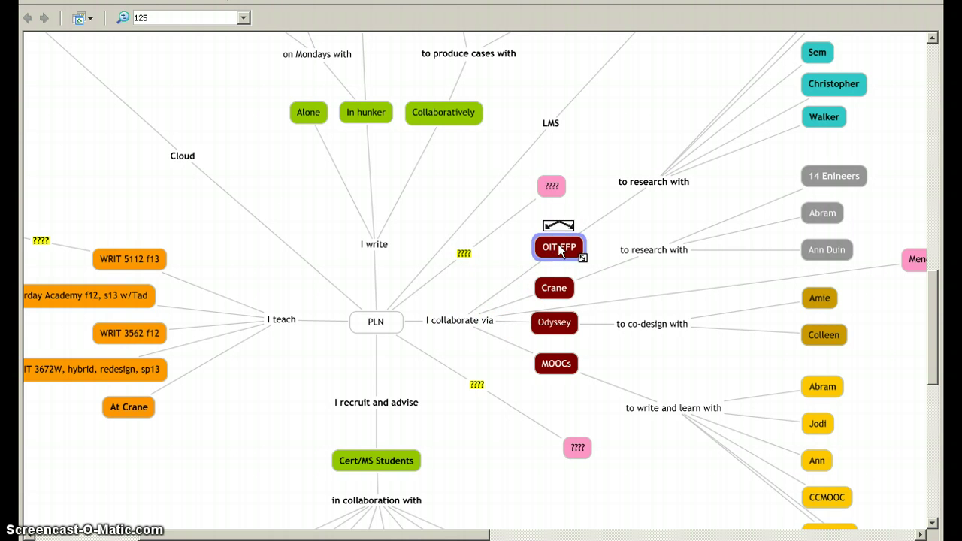
pyautogui.click(547, 289)
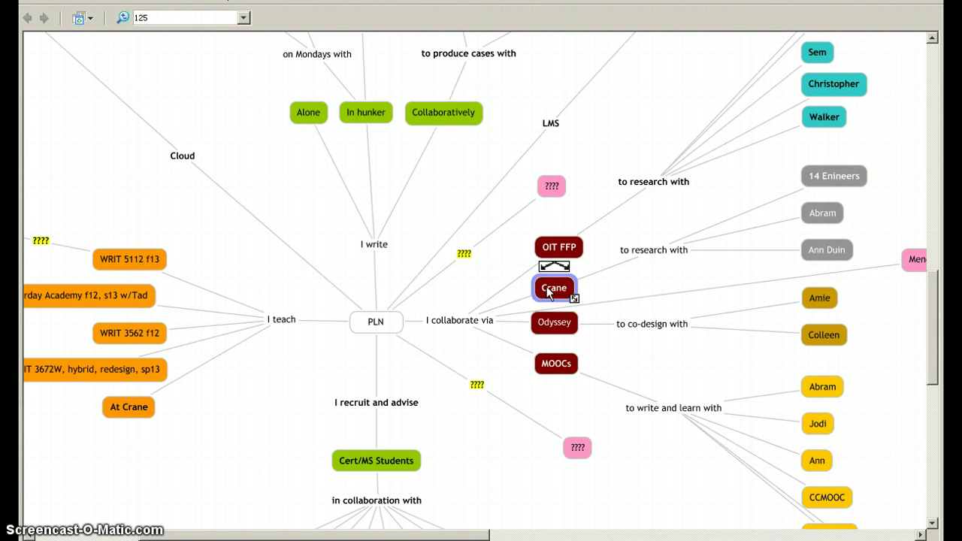
pyautogui.click(553, 322)
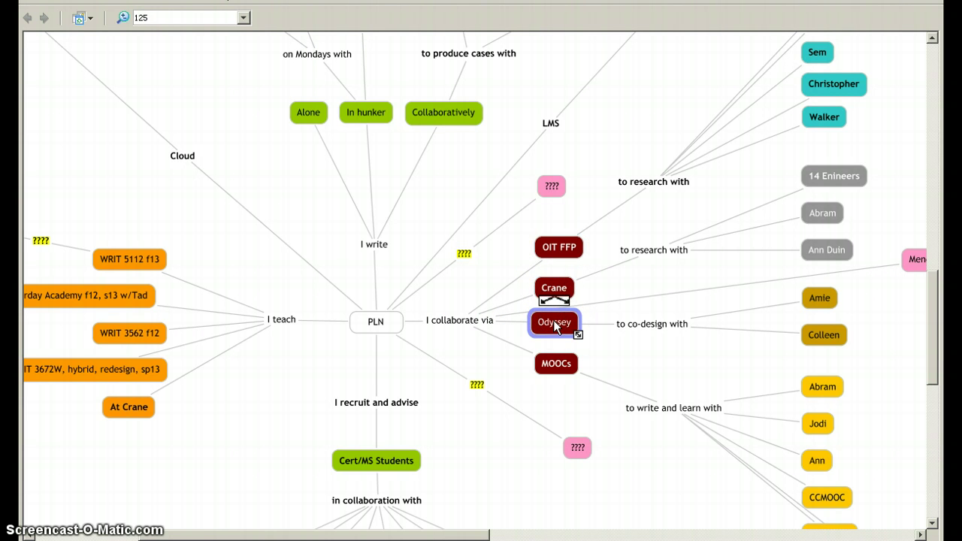
pyautogui.click(548, 361)
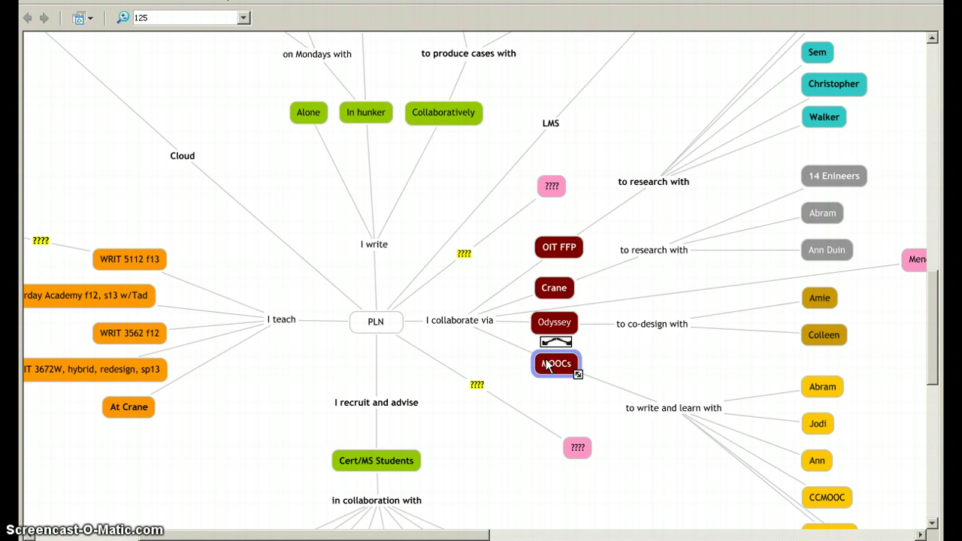
pyautogui.click(569, 401)
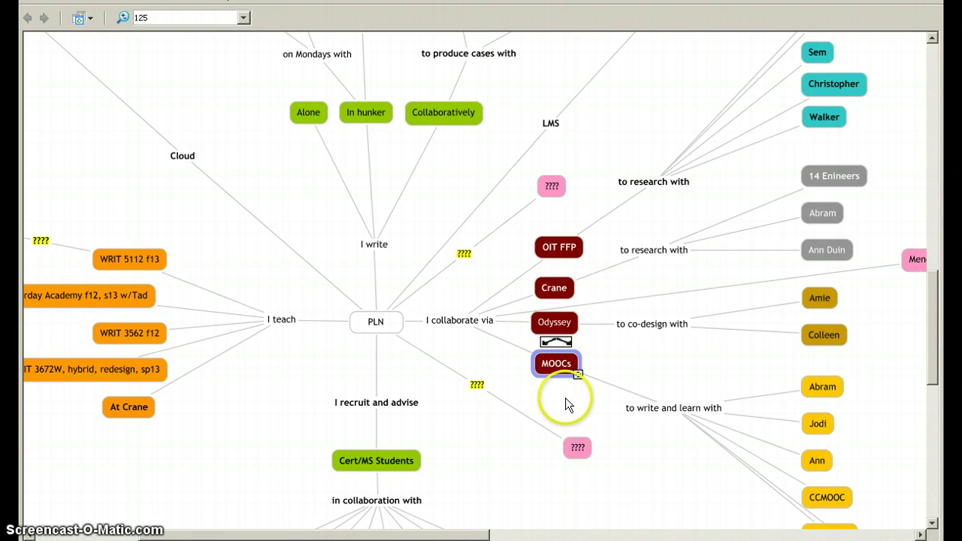
pyautogui.click(441, 313)
pyautogui.click(531, 263)
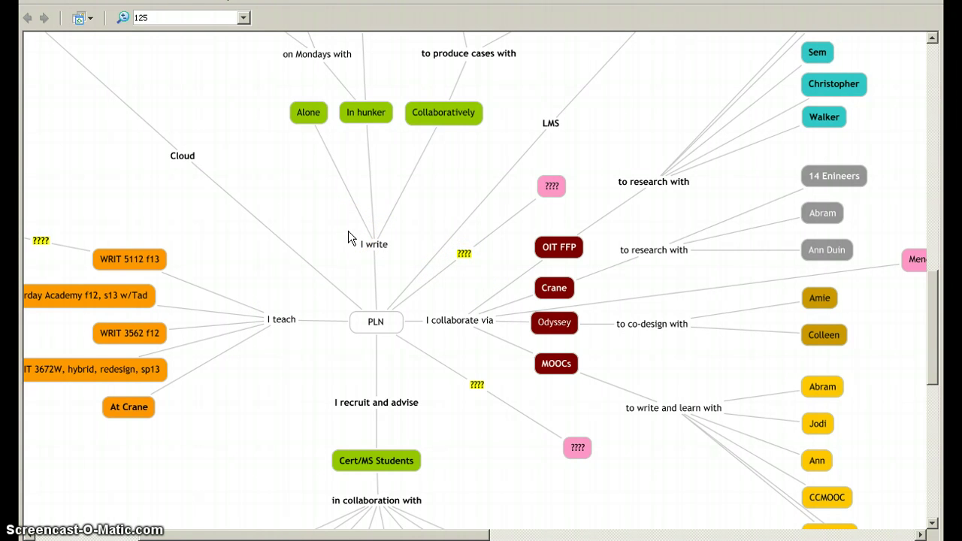
pyautogui.hotkey('alt', 'Tab')
pyautogui.hotkey('alt', 'Tab')
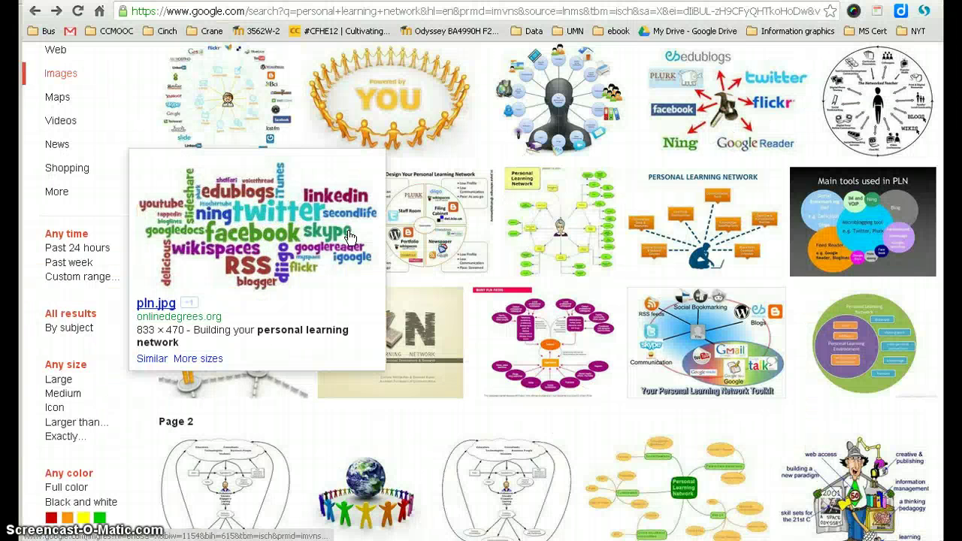
pyautogui.moveTo(565, 245)
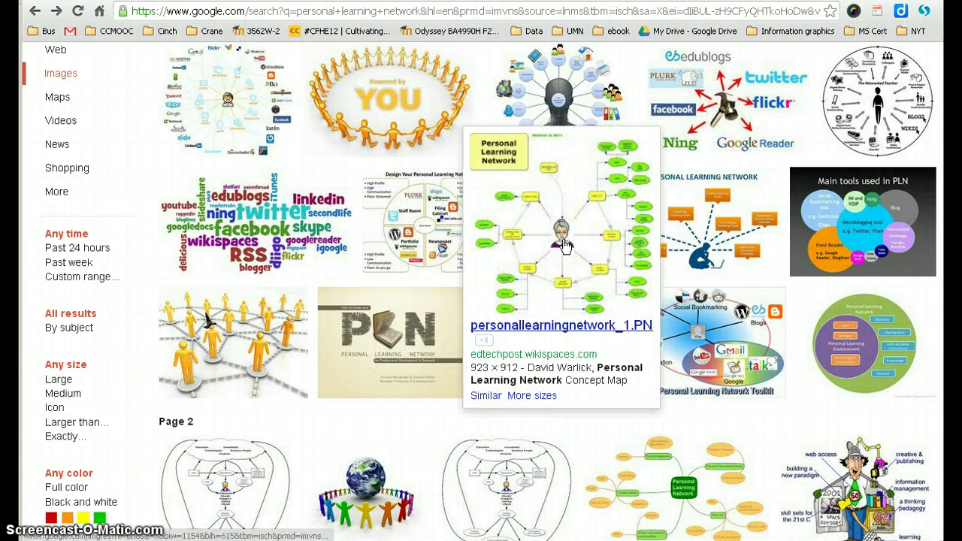
pyautogui.moveTo(719, 105)
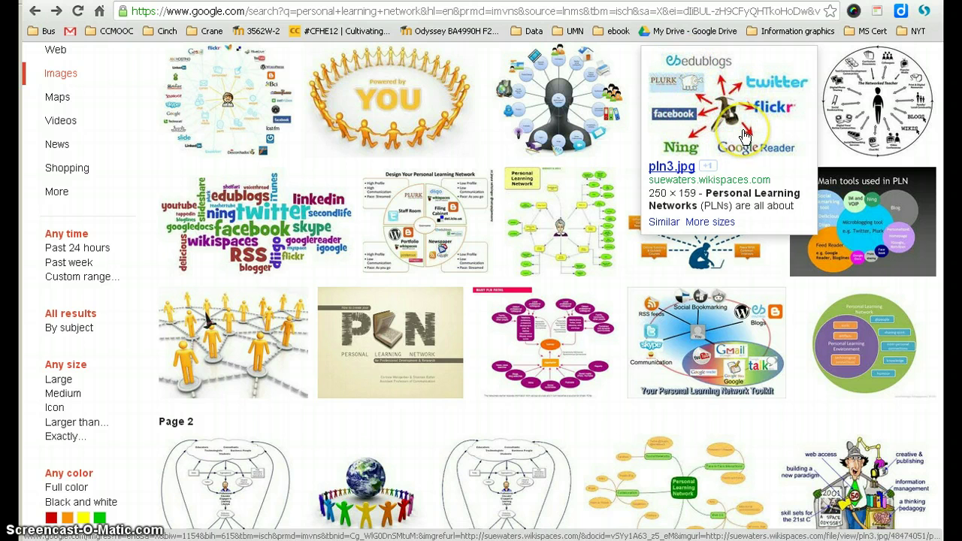
pyautogui.click(218, 94)
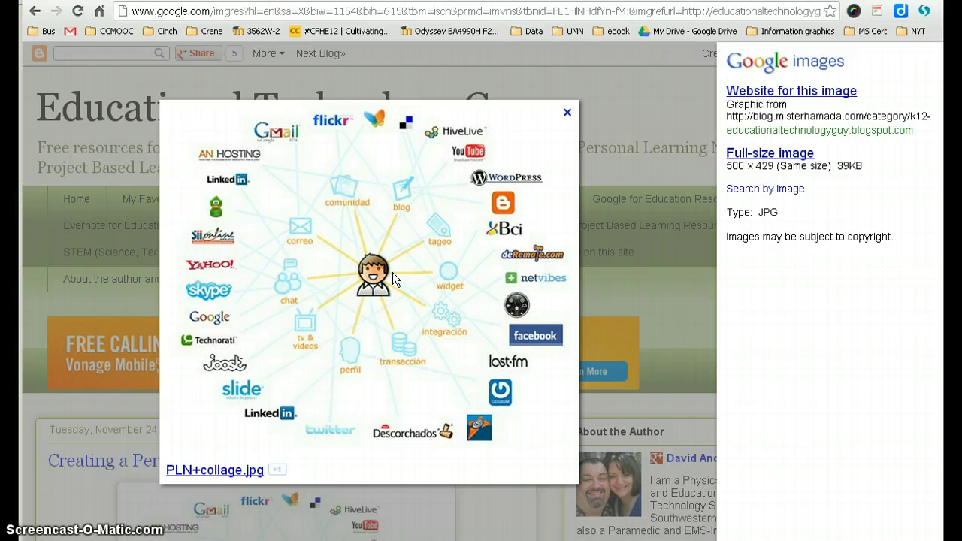
pyautogui.click(404, 295)
pyautogui.hotkey('alt', 'Tab')
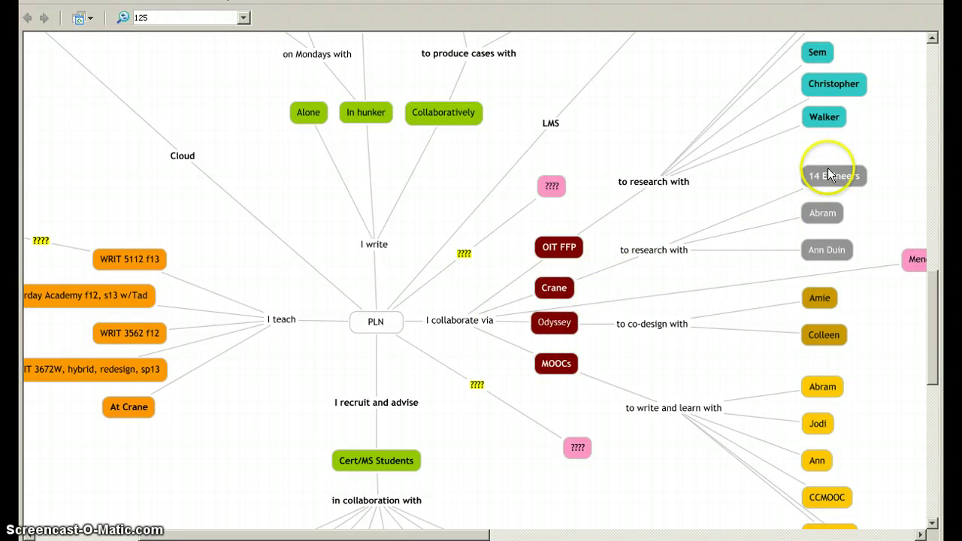
pyautogui.scroll(4, 826, 150)
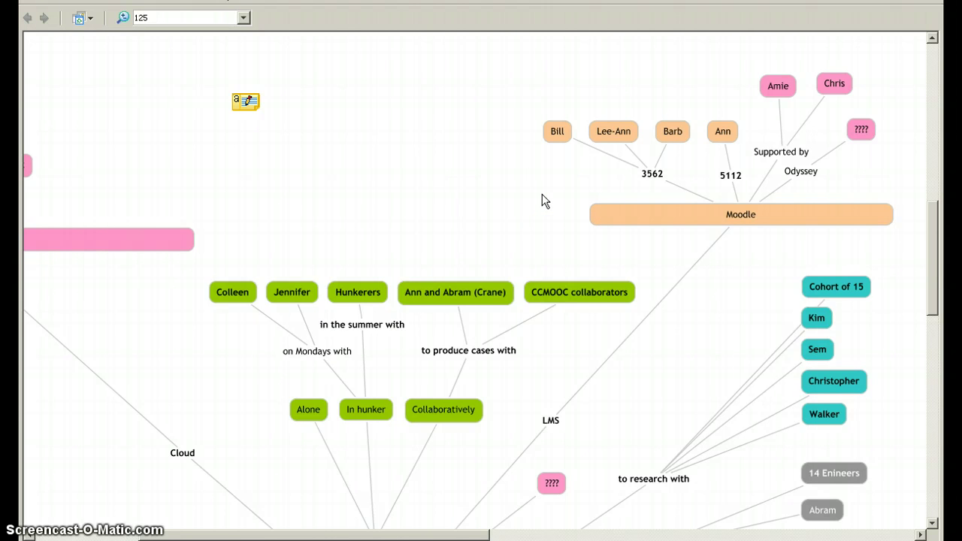
pyautogui.scroll(-8, 542, 194)
pyautogui.scroll(4, 542, 193)
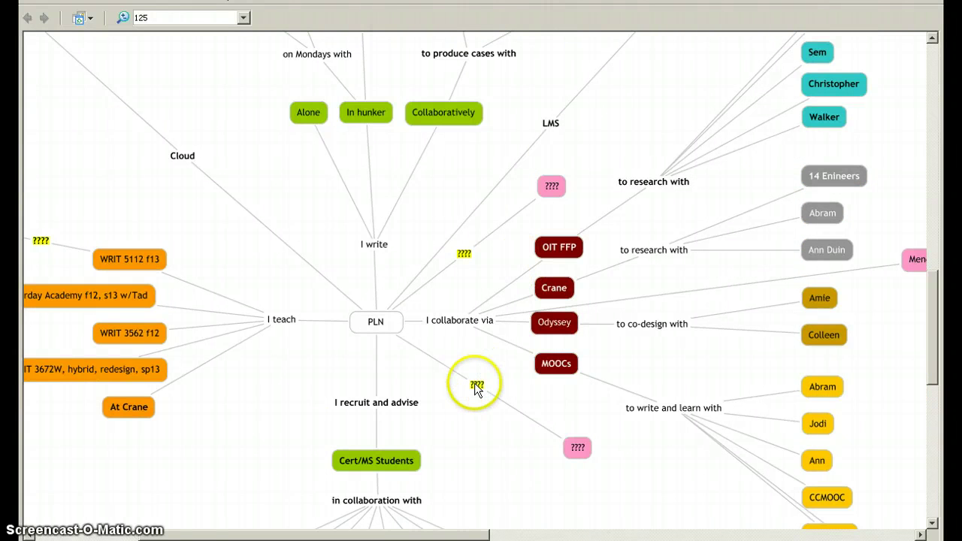
# - Select the central PLN concept, then switch to the Chrome window showing the cmaptools search results
pyautogui.click(278, 323)
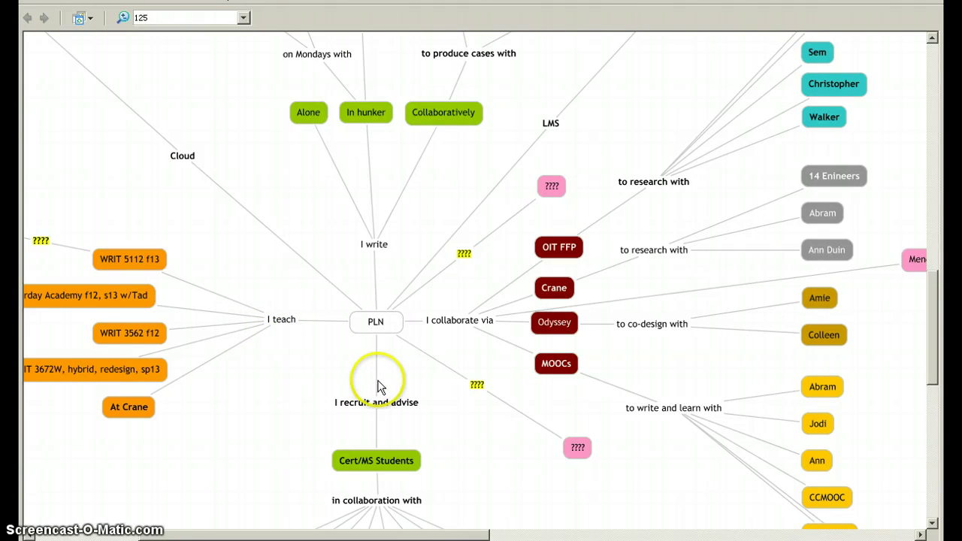
pyautogui.click(368, 328)
pyautogui.click(375, 347)
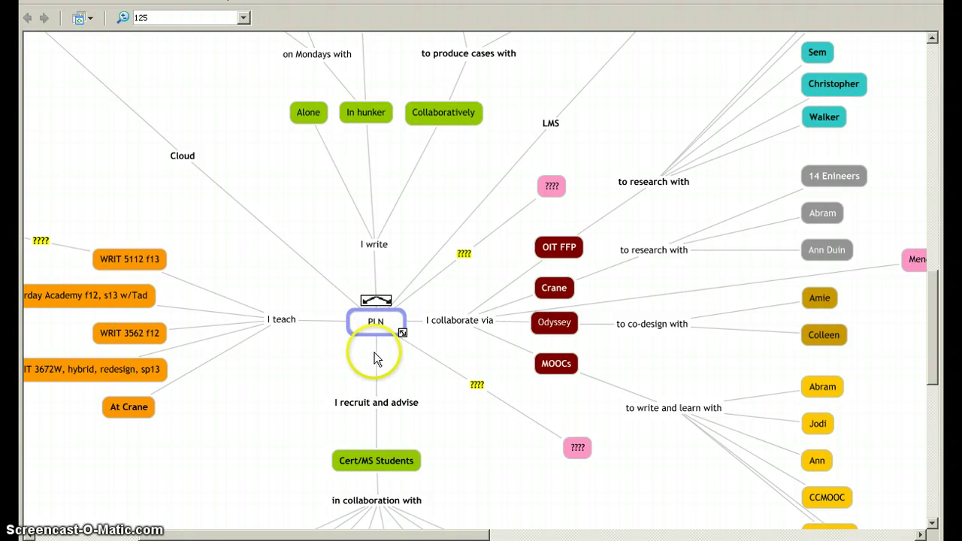
pyautogui.hotkey('alt', 'Tab')
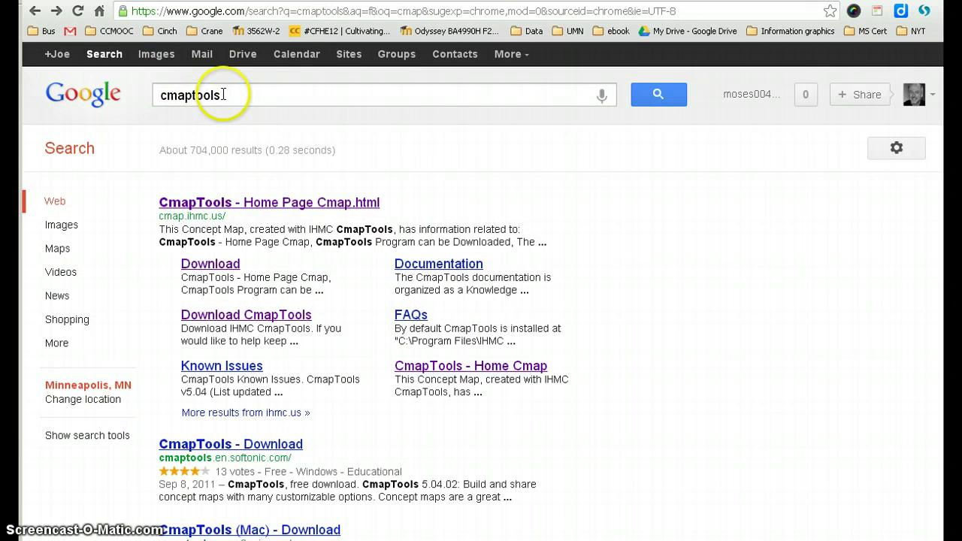
# - Open the CmapTools download page, autofill the registration form, choose Higher Education, and submit
pyautogui.click(211, 267)
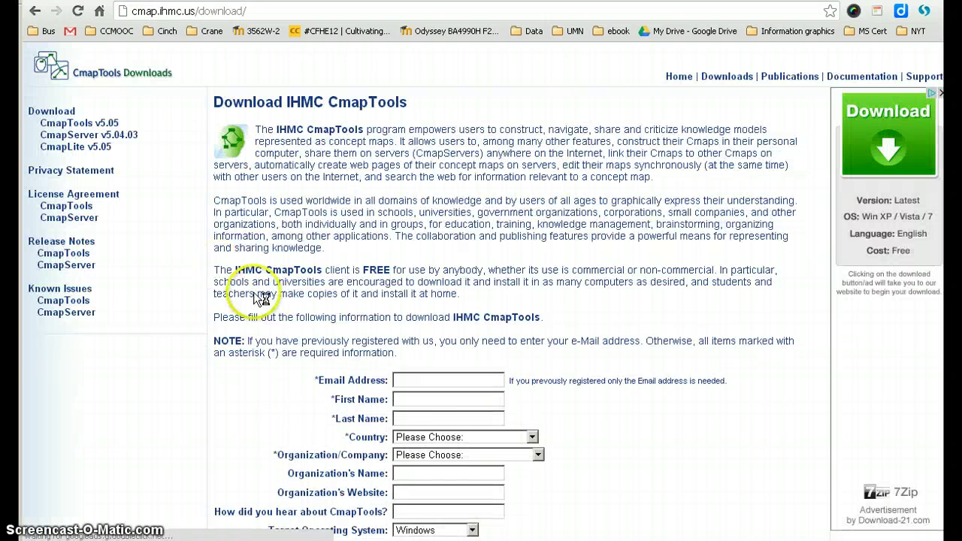
pyautogui.click(424, 382)
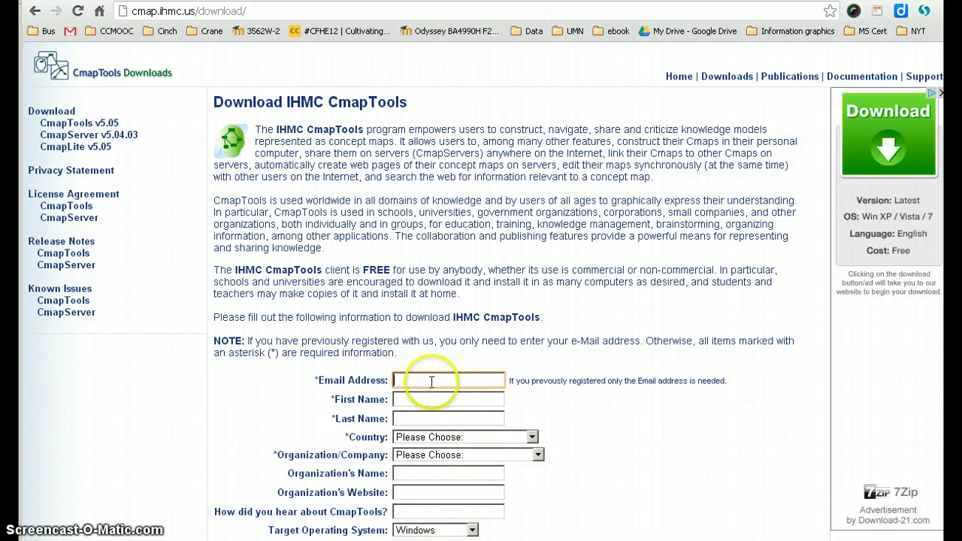
pyautogui.click(403, 381)
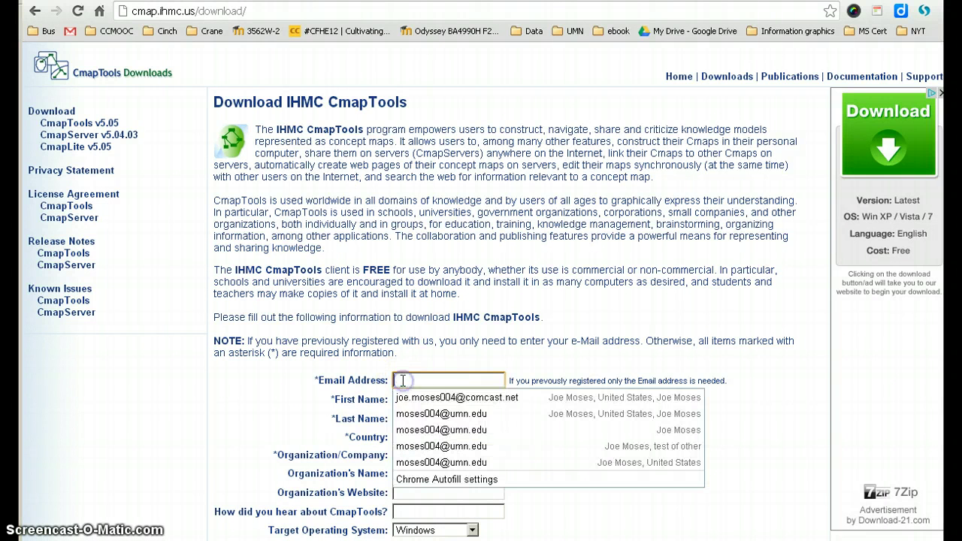
pyautogui.click(421, 414)
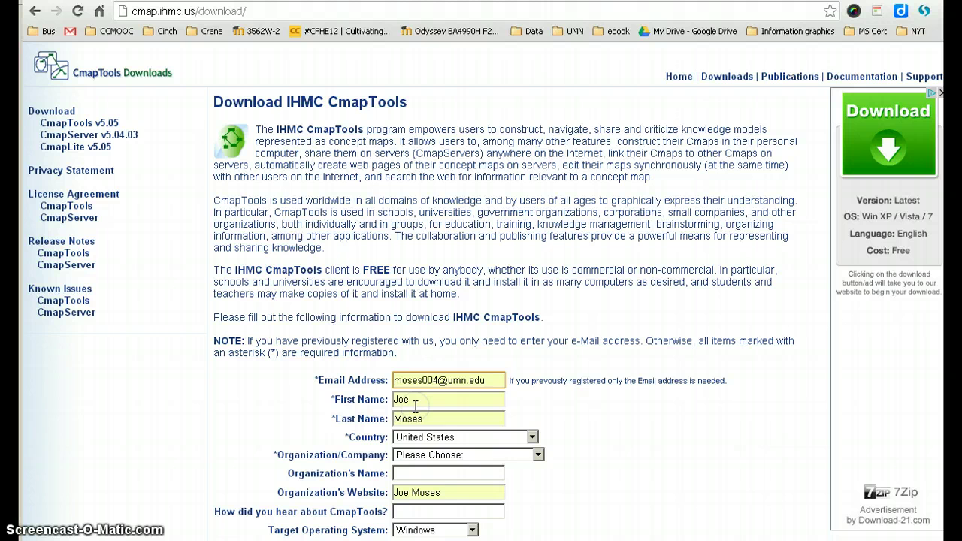
pyautogui.click(429, 456)
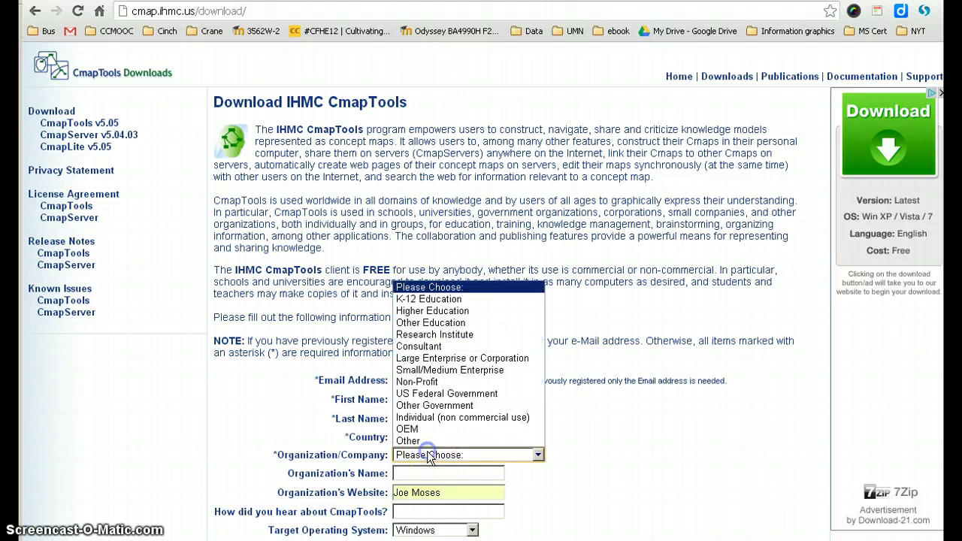
pyautogui.click(432, 310)
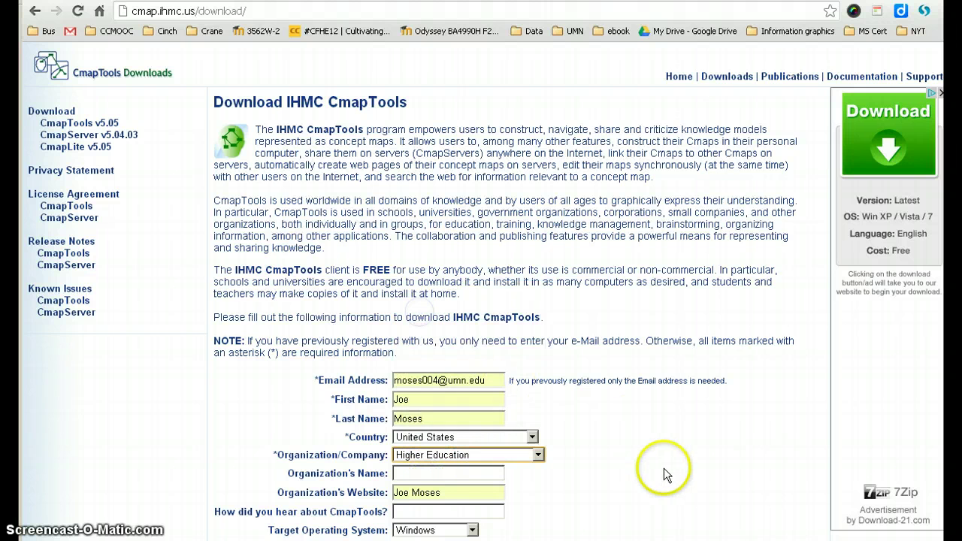
pyautogui.scroll(-2, 664, 473)
pyautogui.scroll(-1, 664, 473)
pyautogui.click(514, 342)
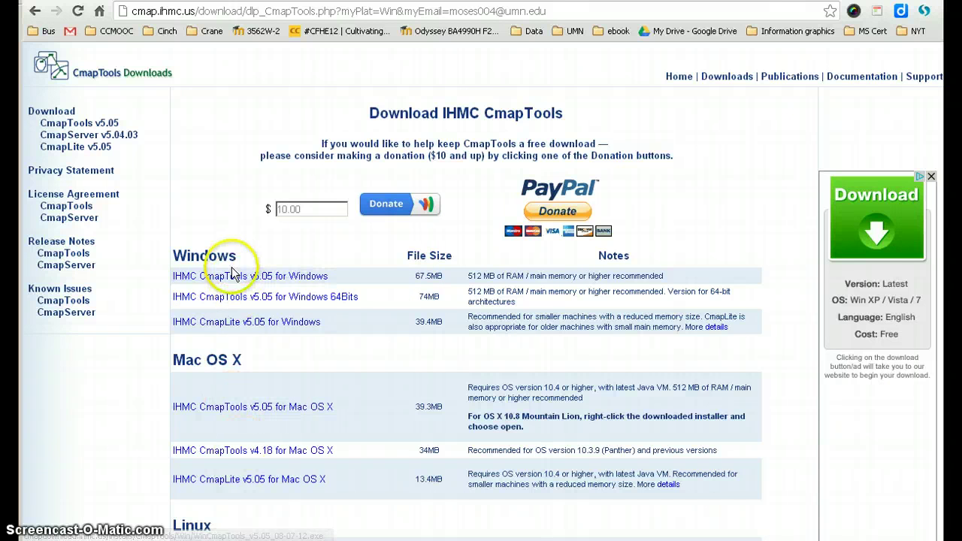
# - Choose the CmapTools v5.05 for Windows download, then go back and close the image preview
pyautogui.scroll(-2, 333, 397)
pyautogui.scroll(2, 332, 396)
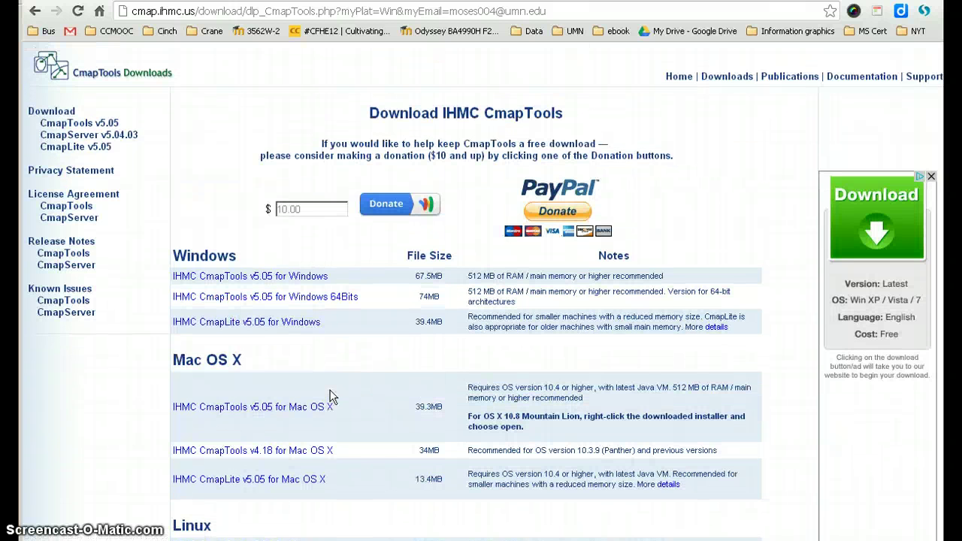
pyautogui.click(218, 278)
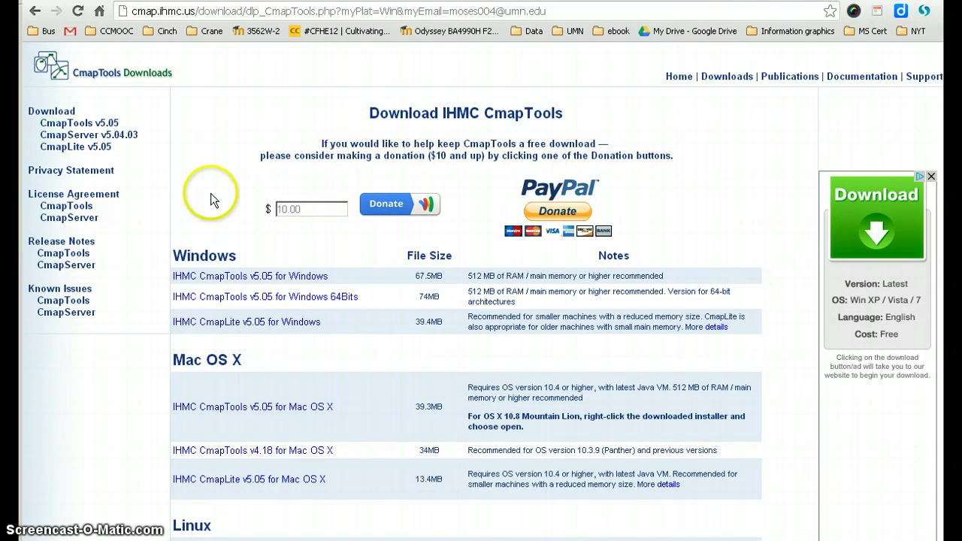
pyautogui.hotkey('alt', 'Left')
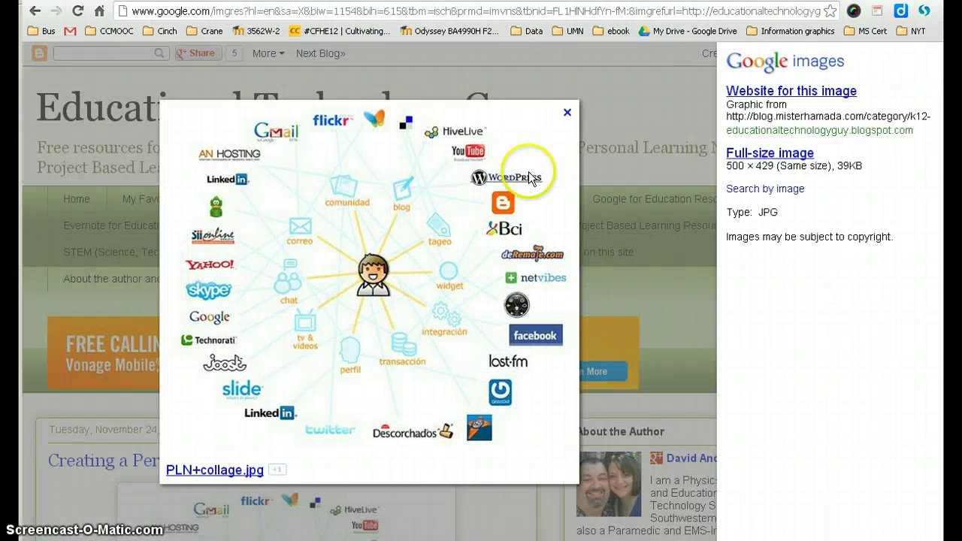
pyautogui.click(568, 112)
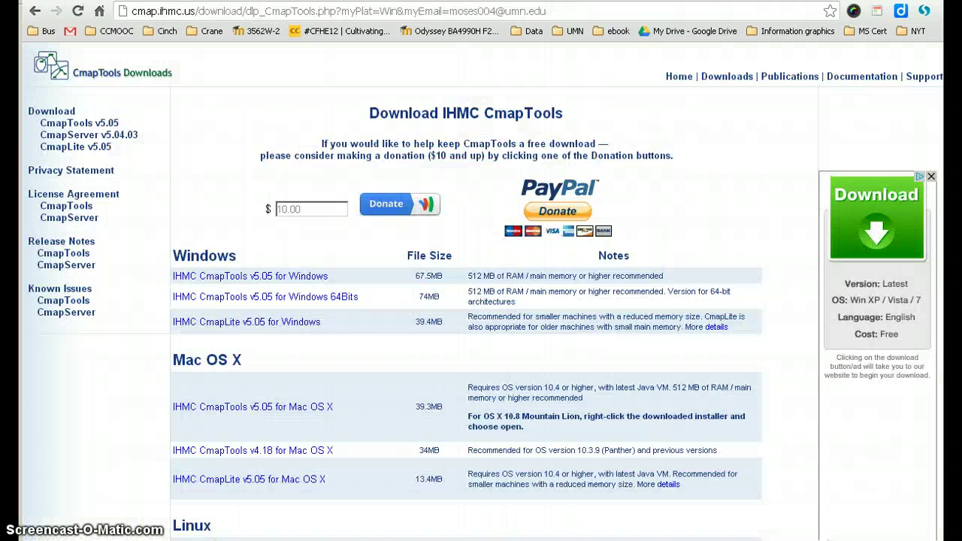
pyautogui.hotkey('alt', 'Tab')
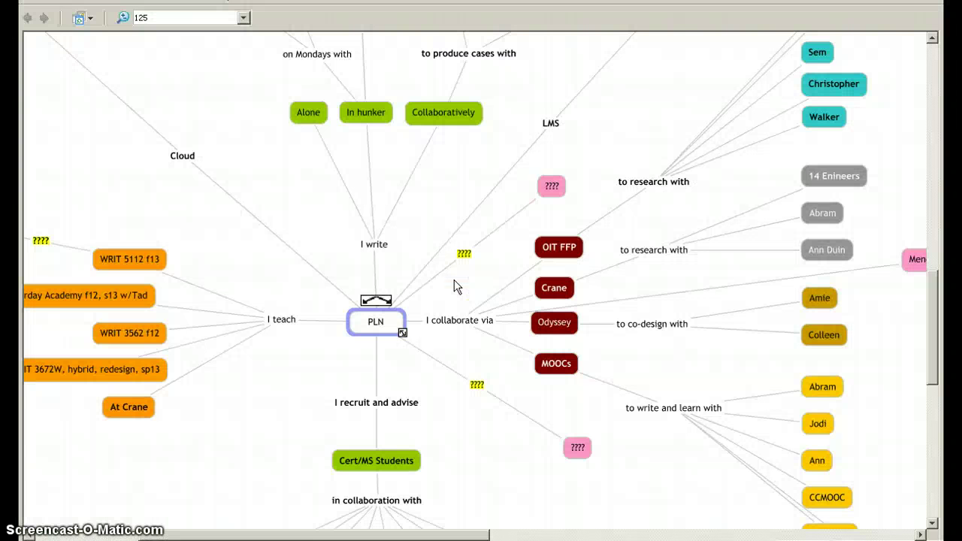